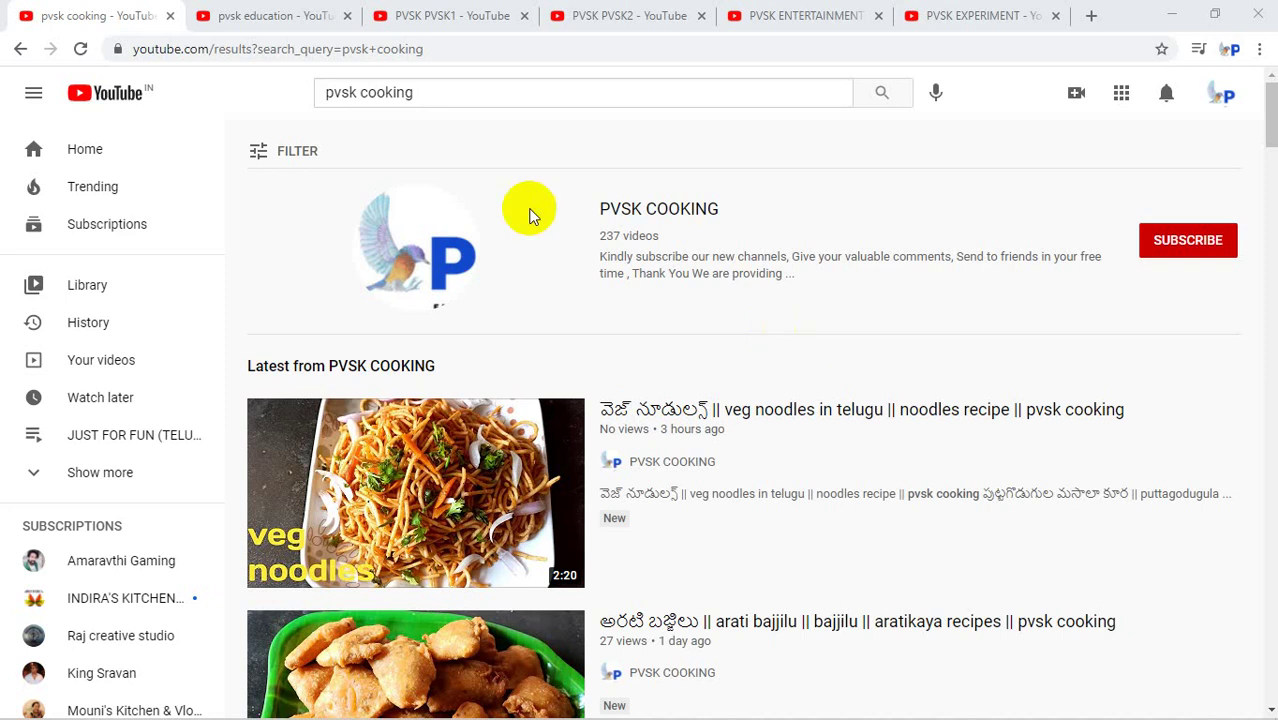
Step: Look through the open YouTube channel pages, from pvsk education to PVSK EXPERIMENT
left_click(314, 24)
left_click(406, 24)
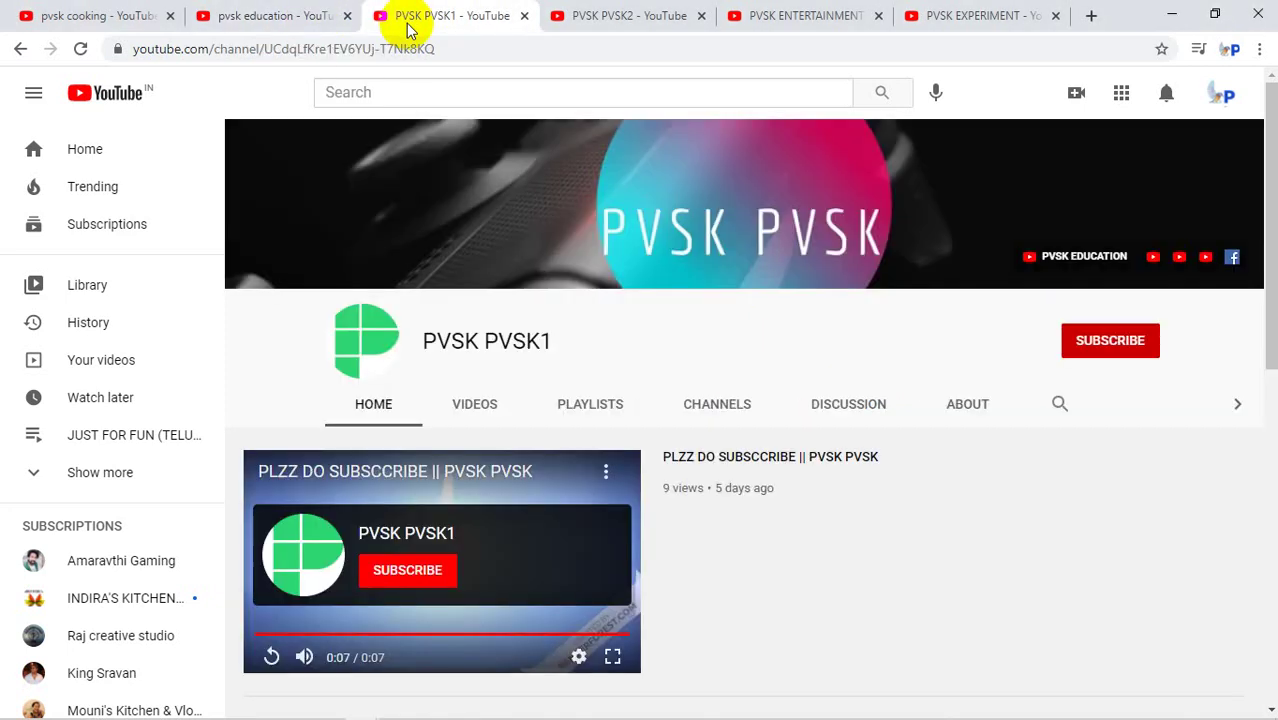
left_click(638, 17)
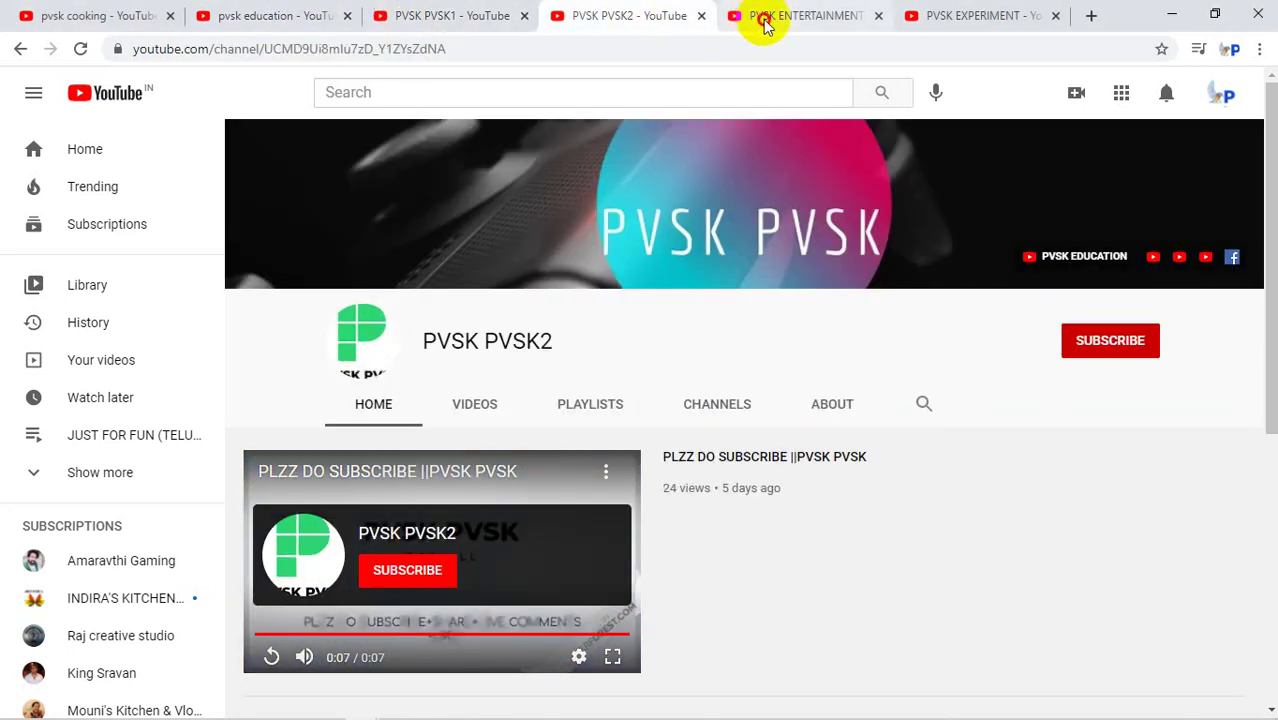
left_click(764, 22)
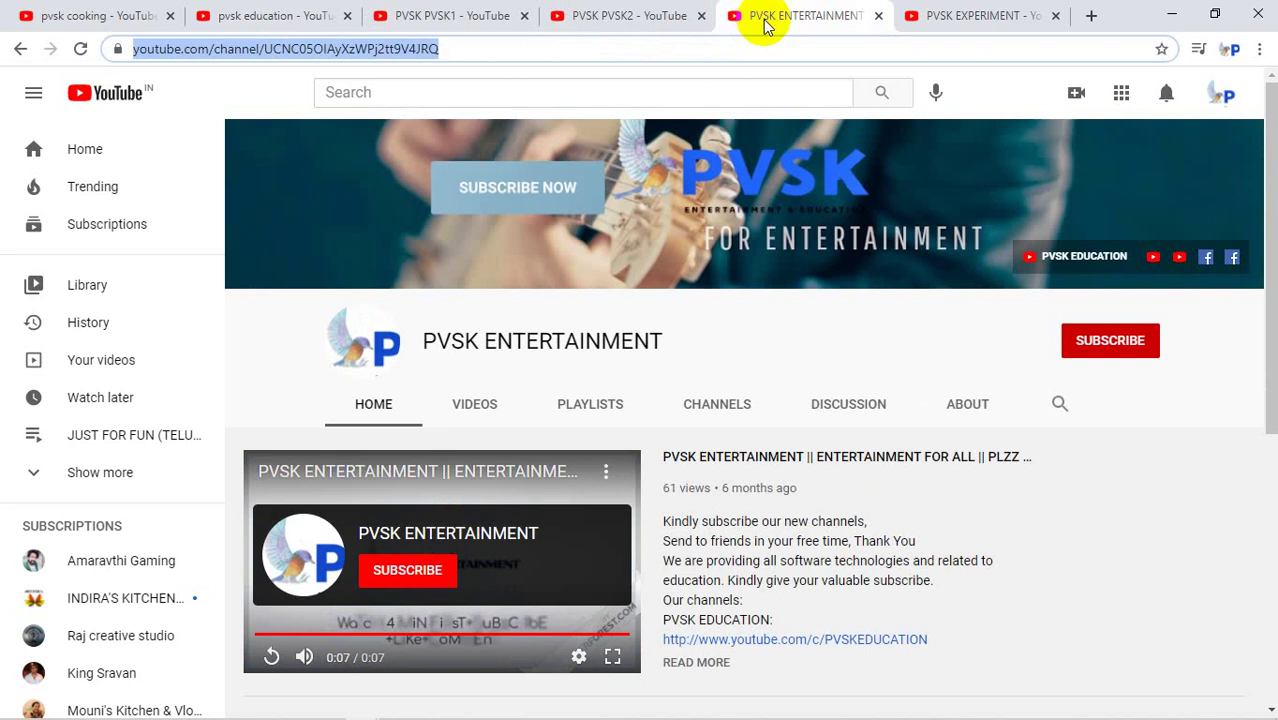
left_click(977, 15)
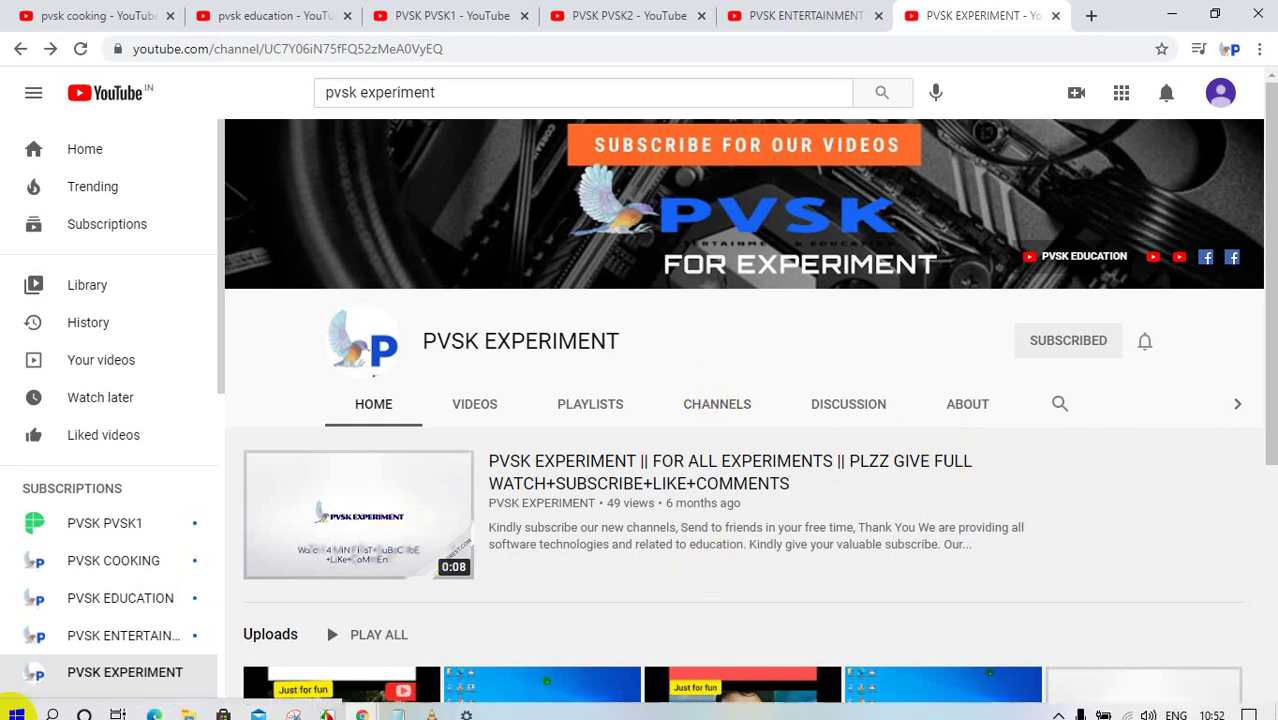
Step: Switch to Windows Settings and set the Personalization color mode to Dark
left_click(12, 706)
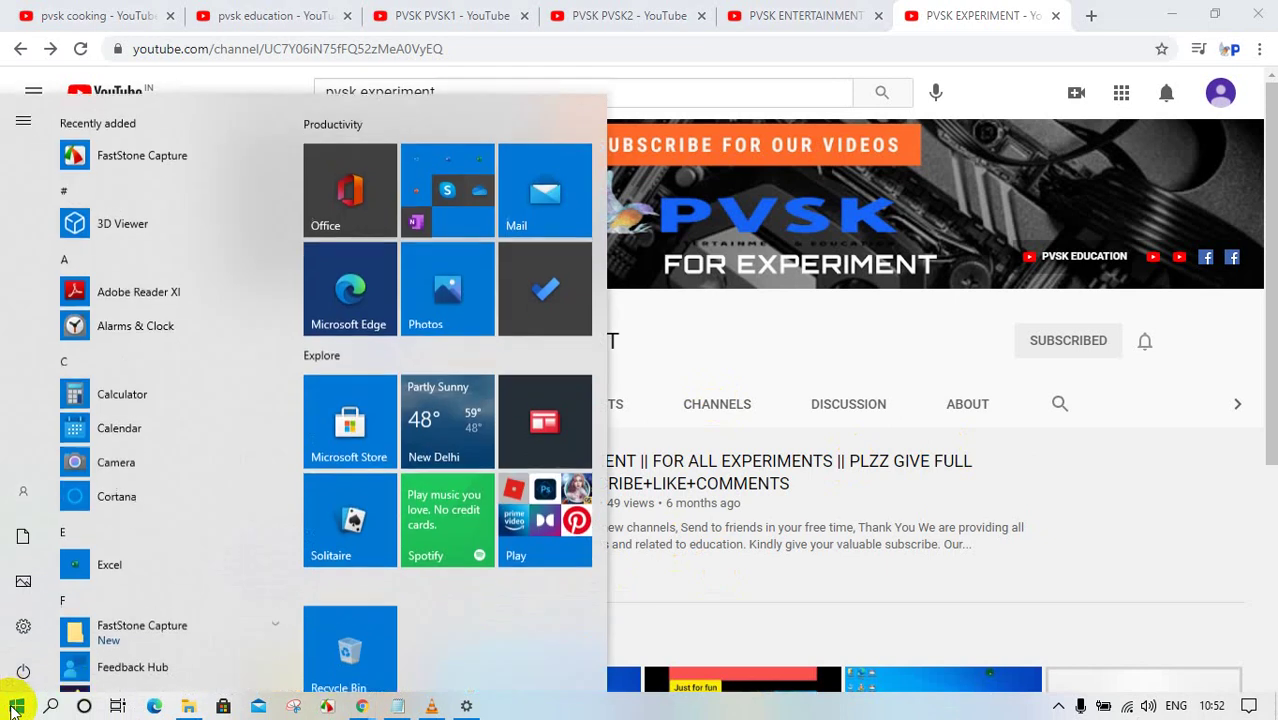
left_click(20, 618)
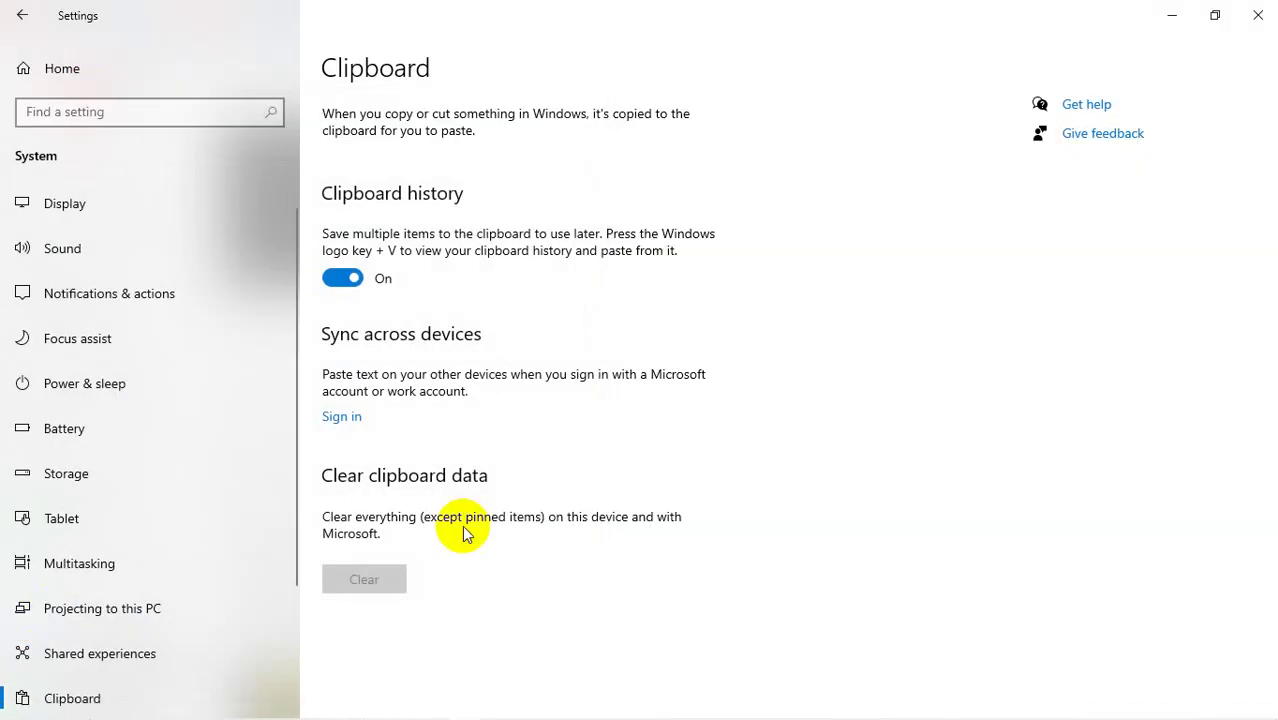
left_click(18, 18)
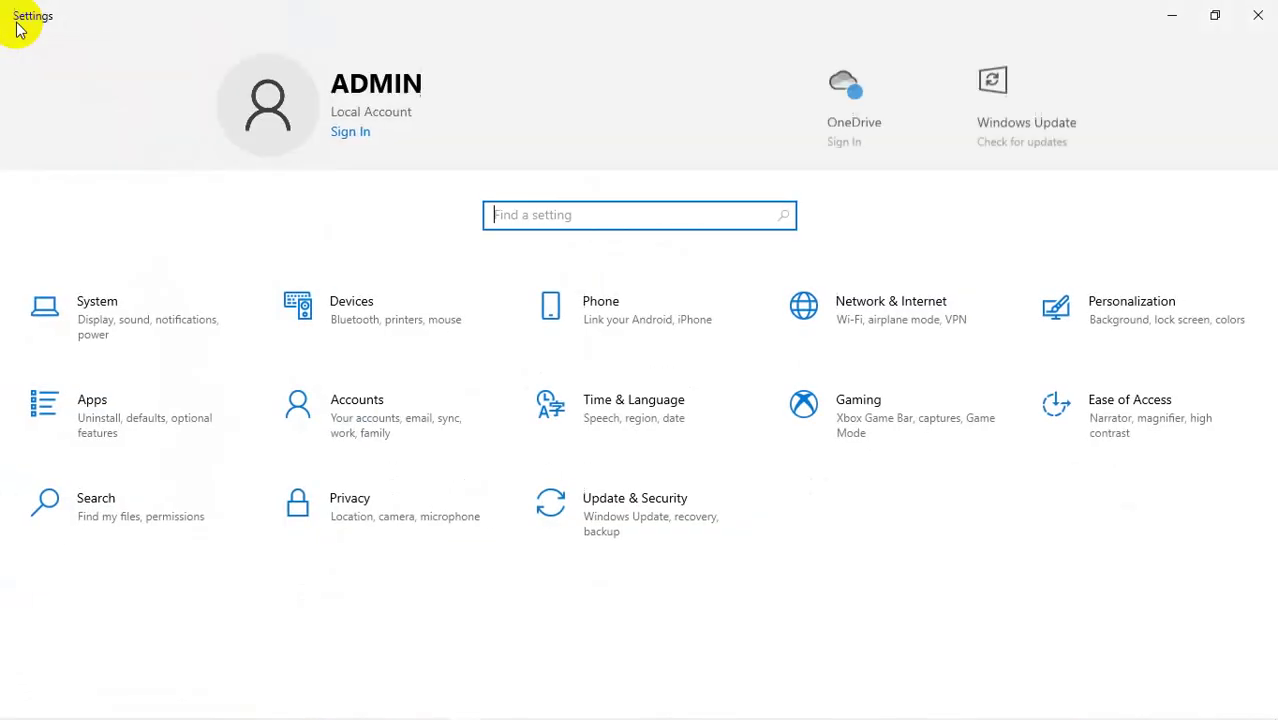
left_click(1088, 314)
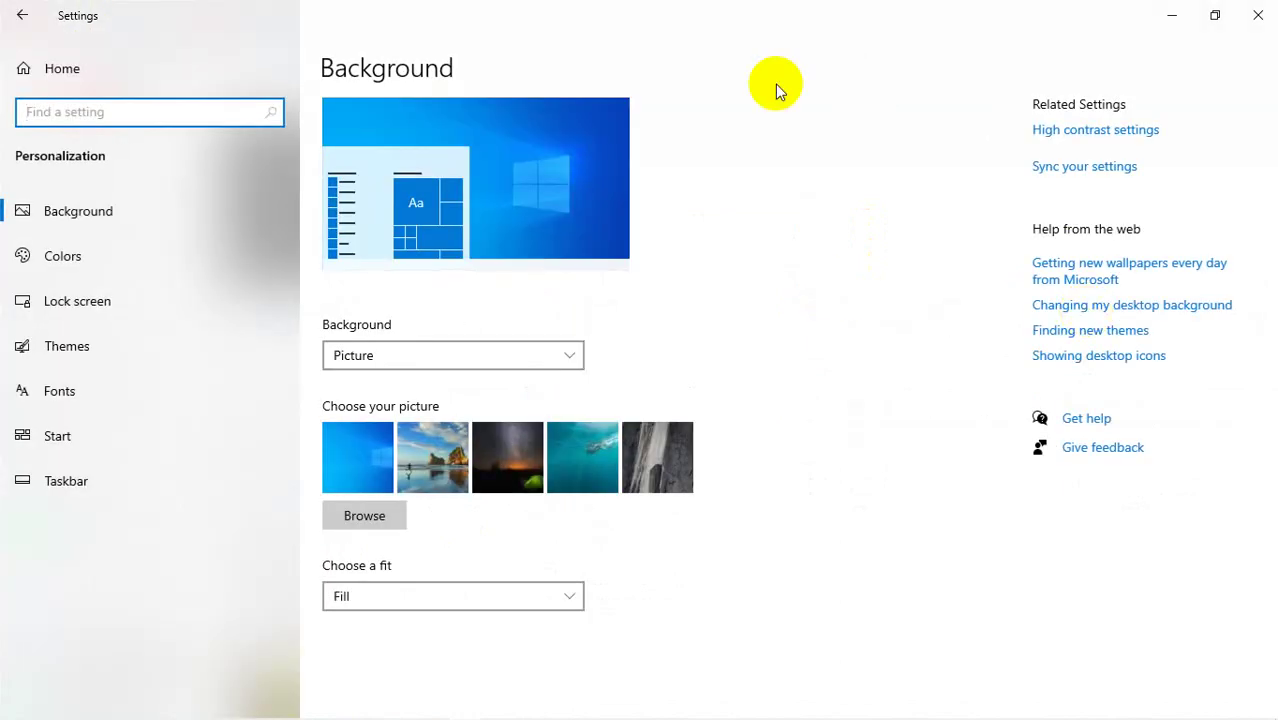
left_click(84, 264)
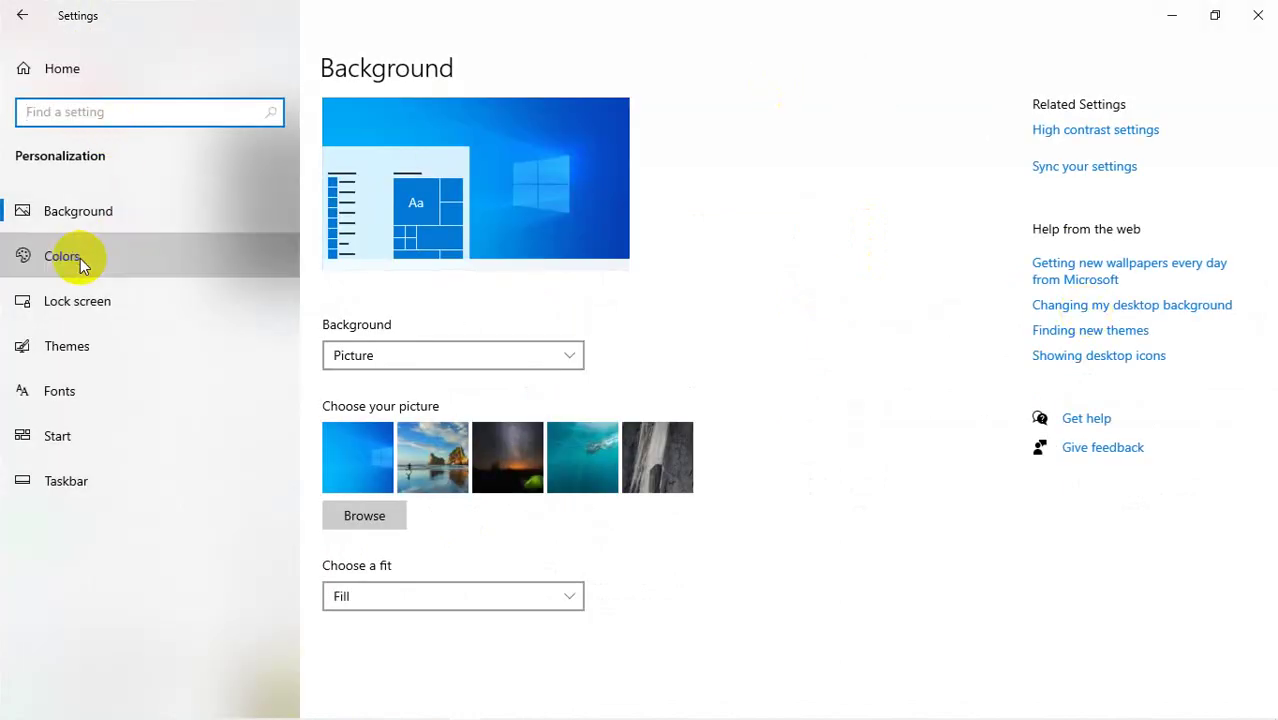
left_click(545, 356)
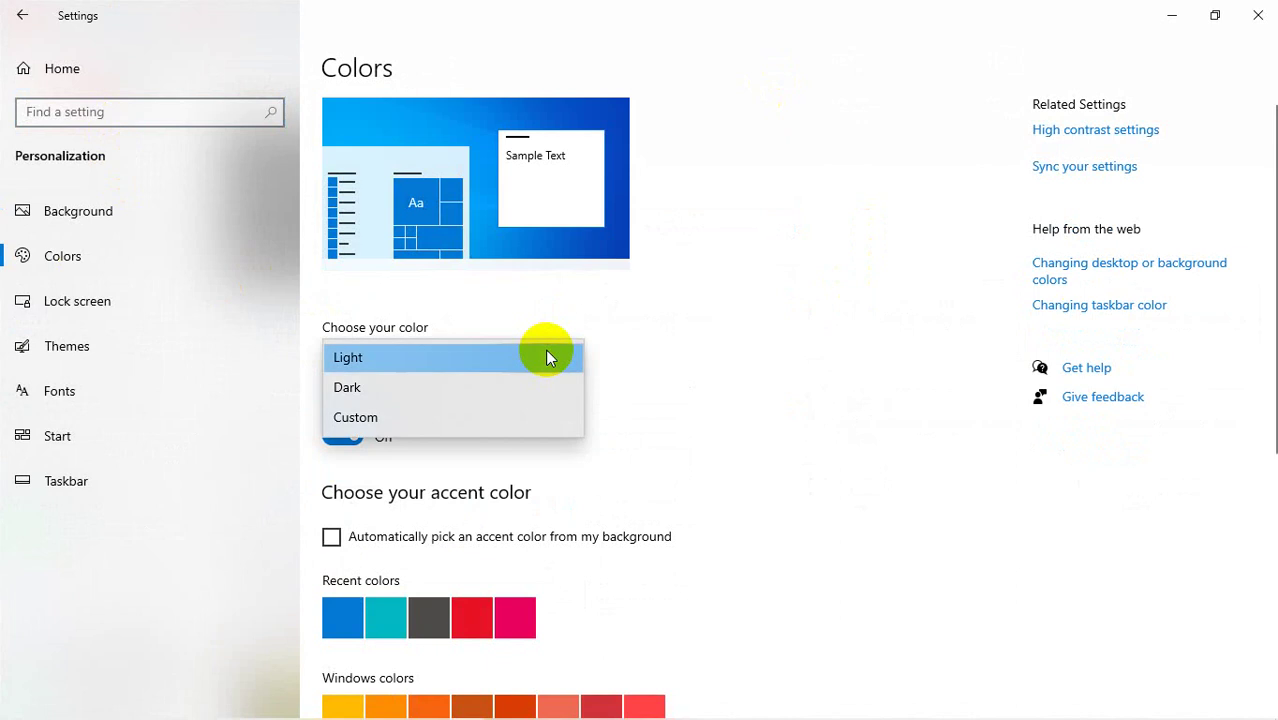
left_click(356, 393)
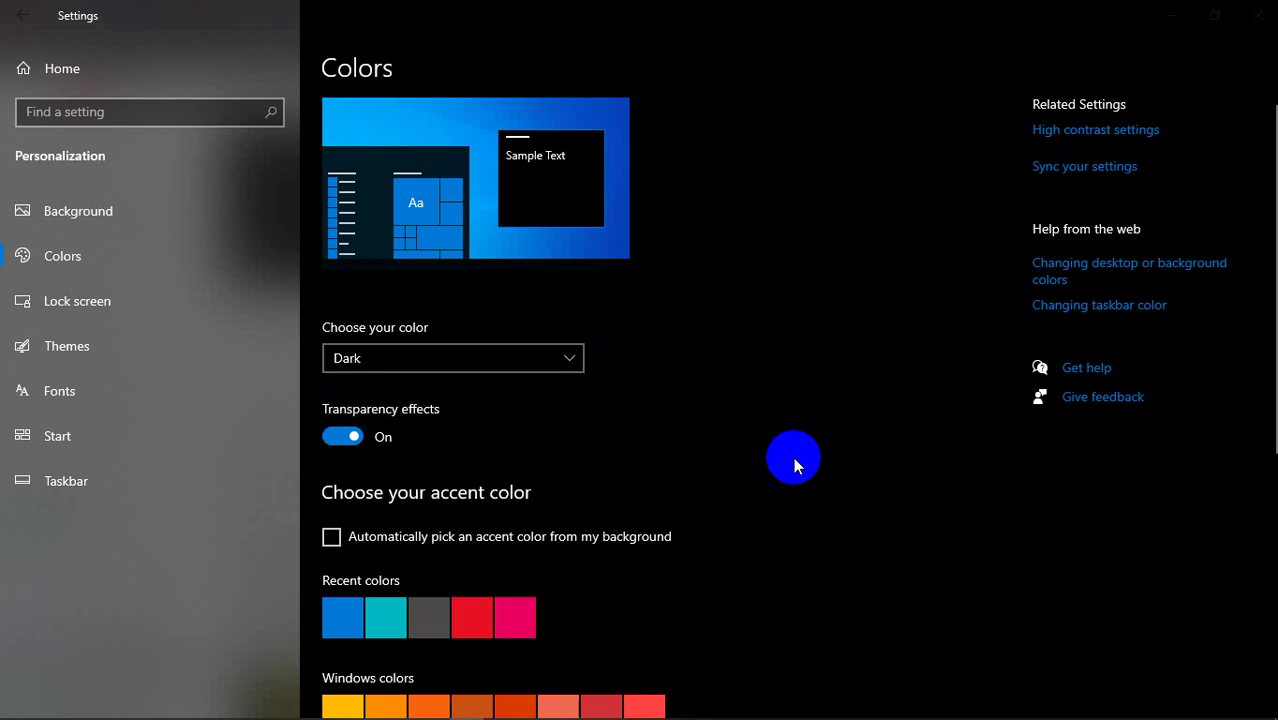
Step: Examine the Night light strength and schedule options in the System display settings, and close Settings
left_click(22, 22)
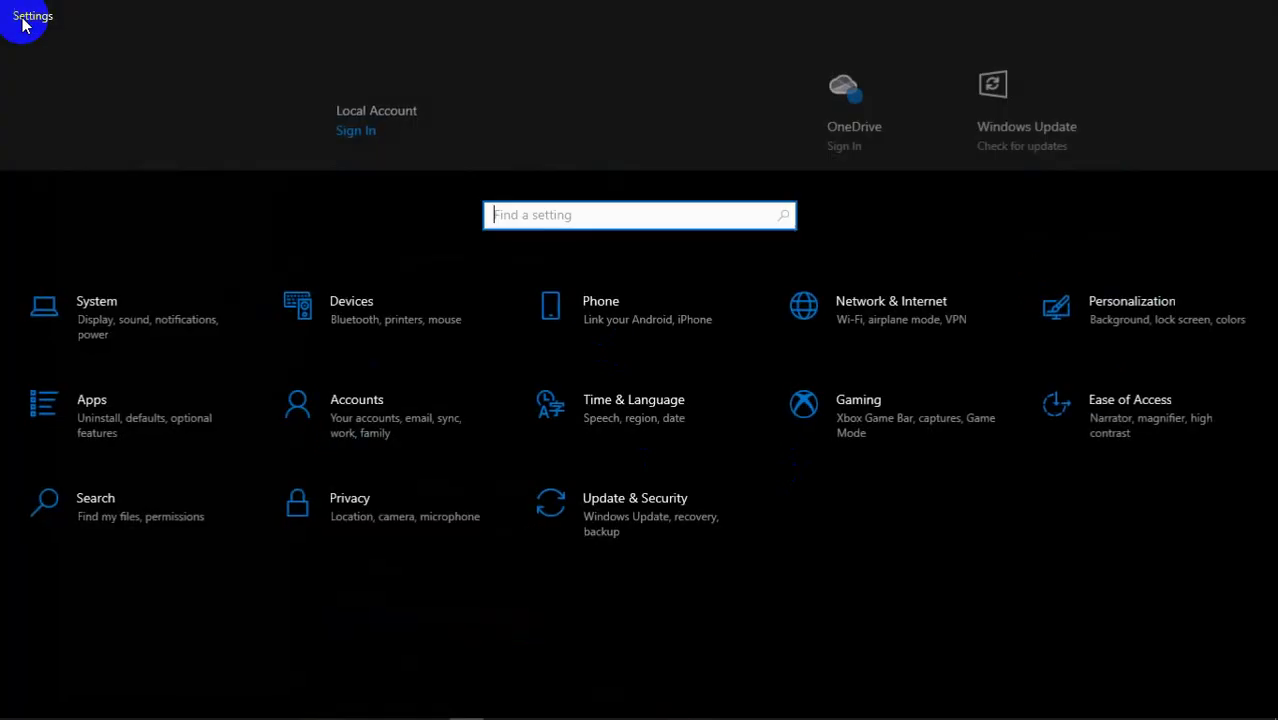
left_click(162, 325)
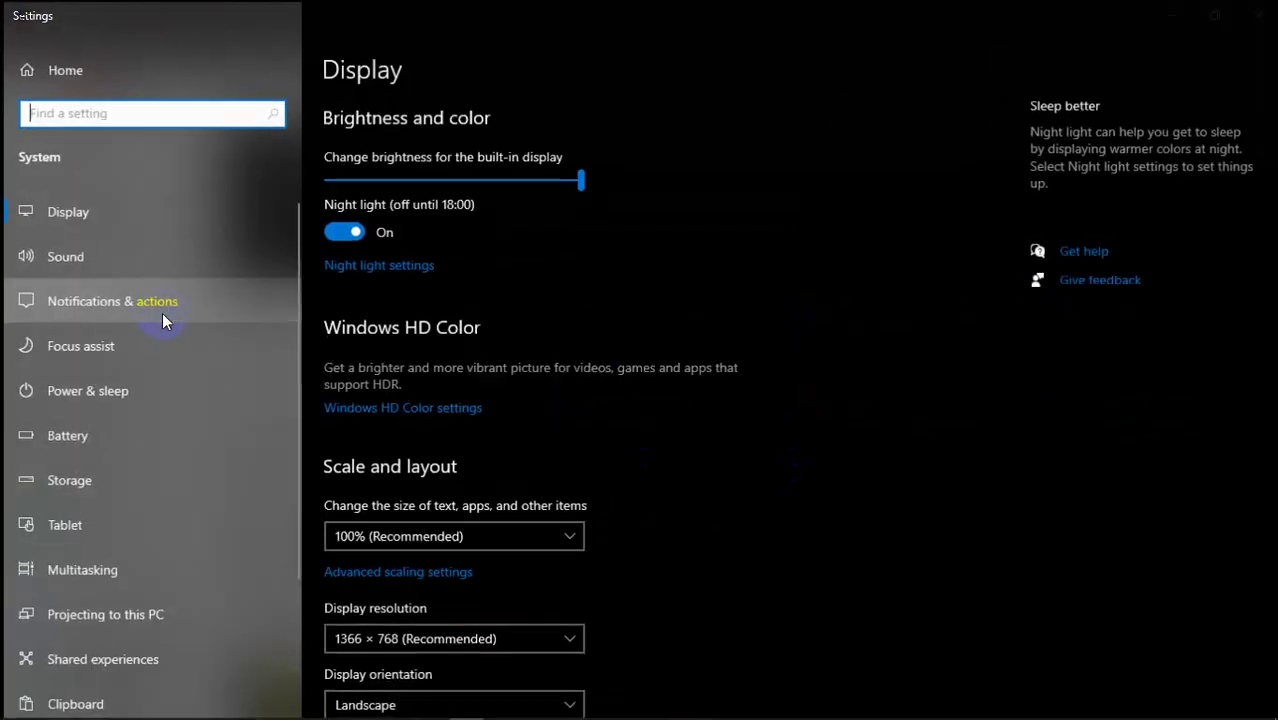
left_click(78, 205)
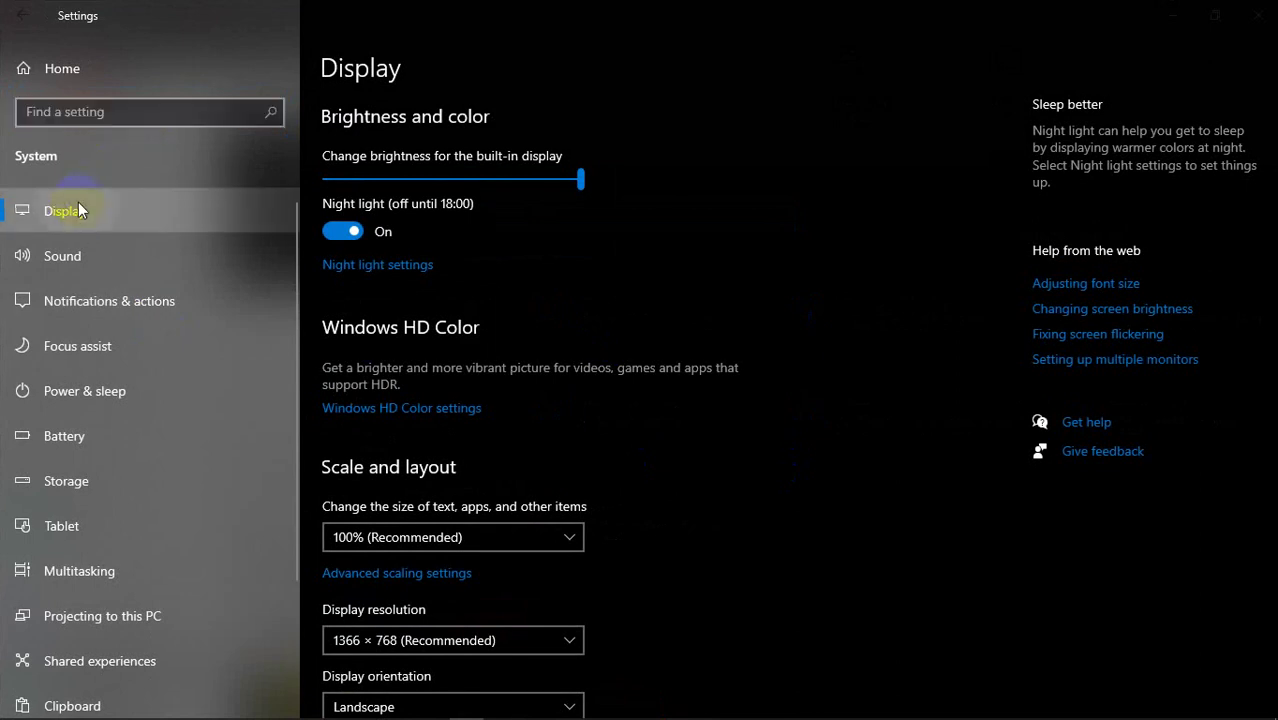
left_click(390, 268)
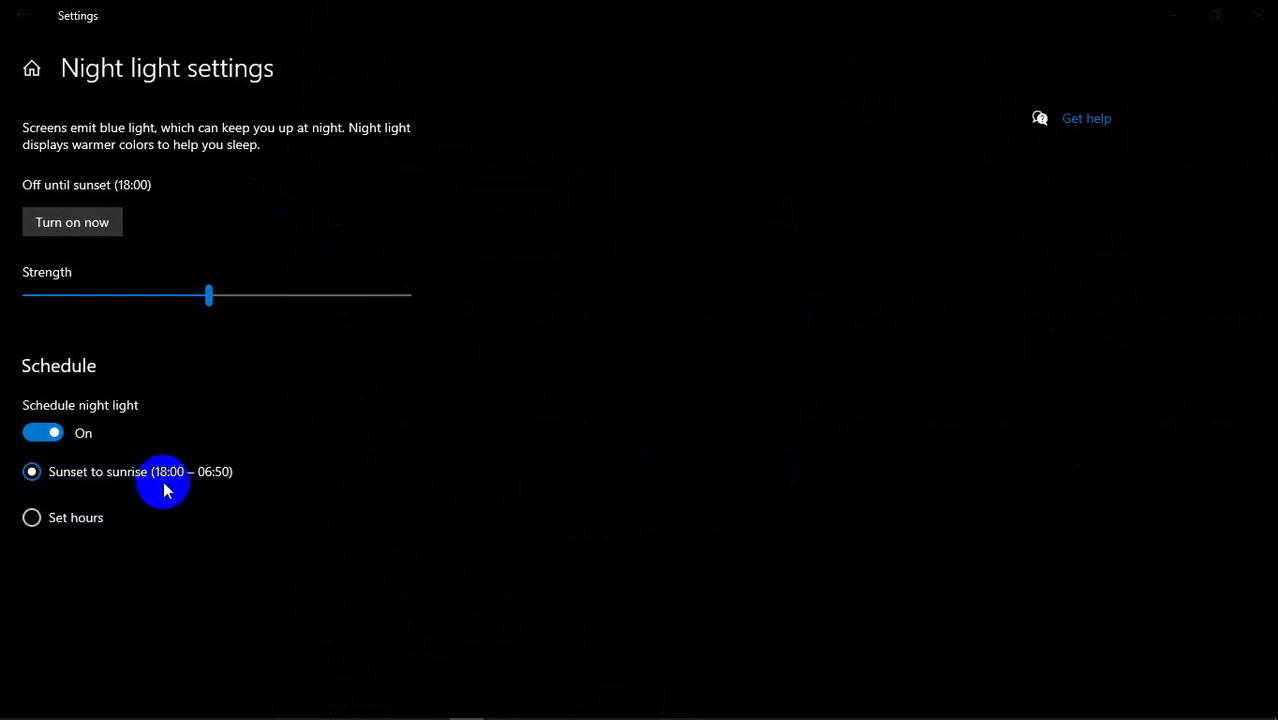
left_click(1257, 14)
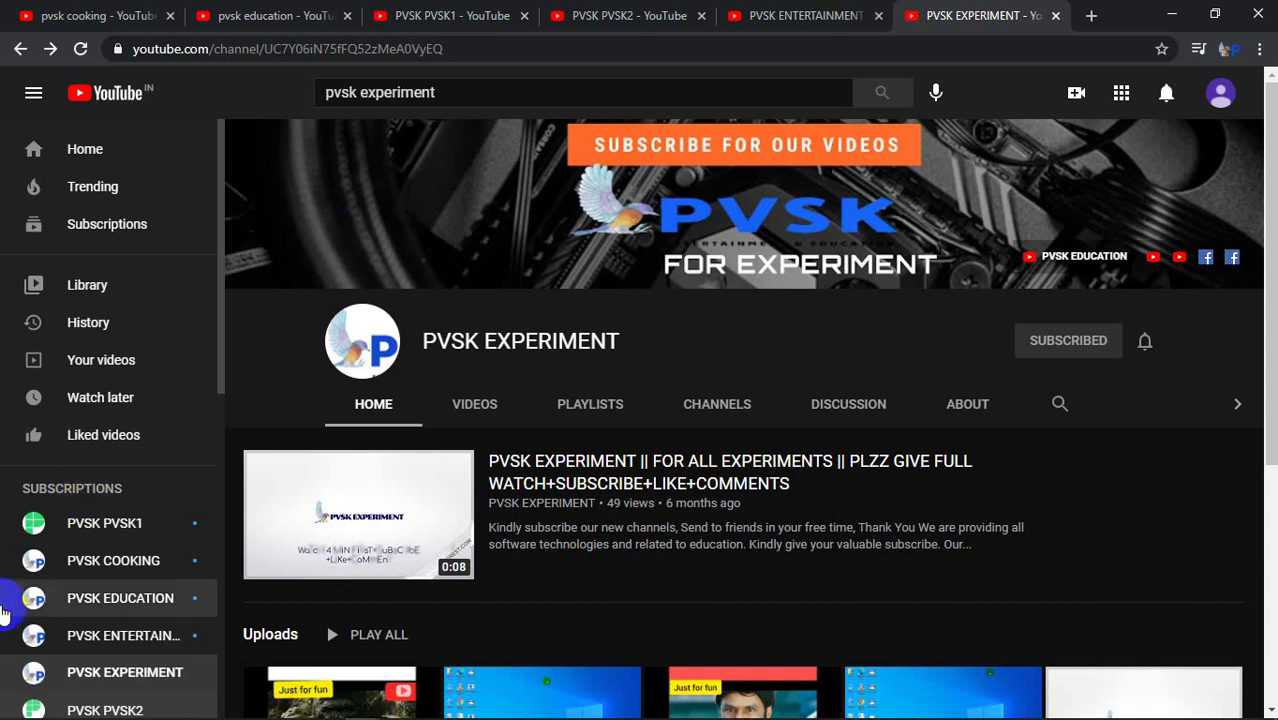
Step: Reopen Windows Settings and examine the System clipboard options for history, sync across devices and clearing data
left_click(15, 708)
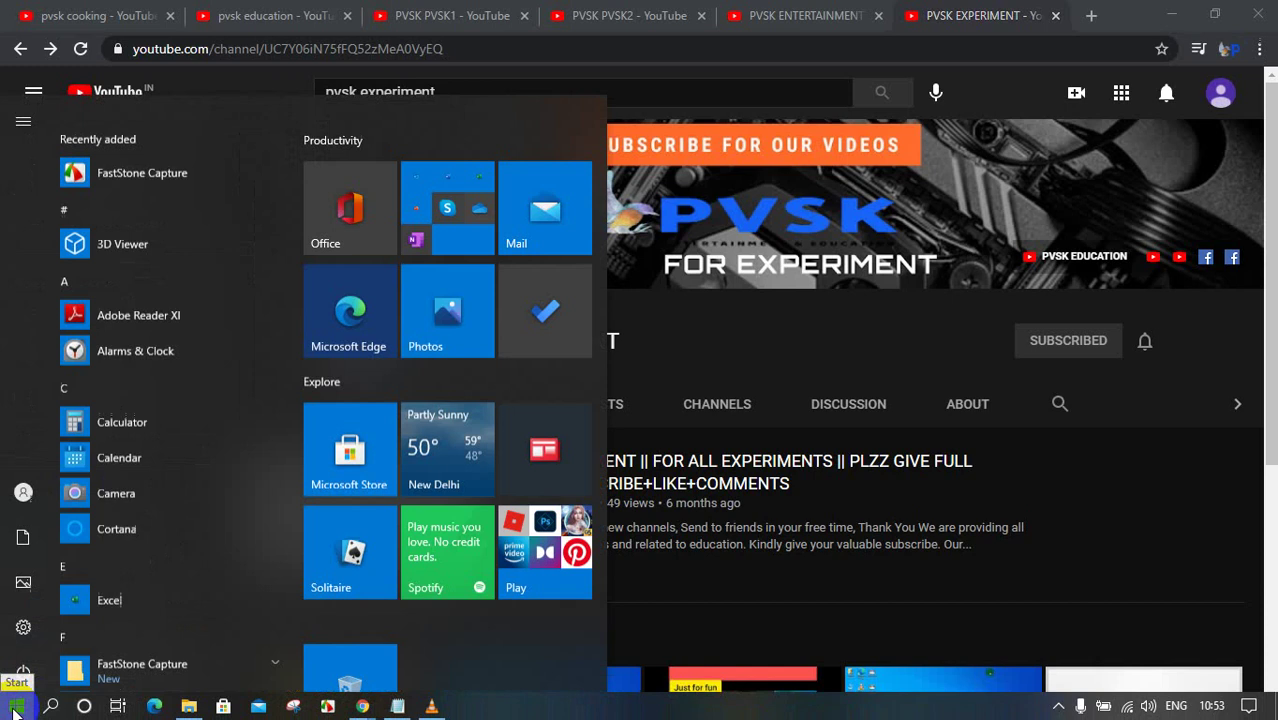
left_click(28, 640)
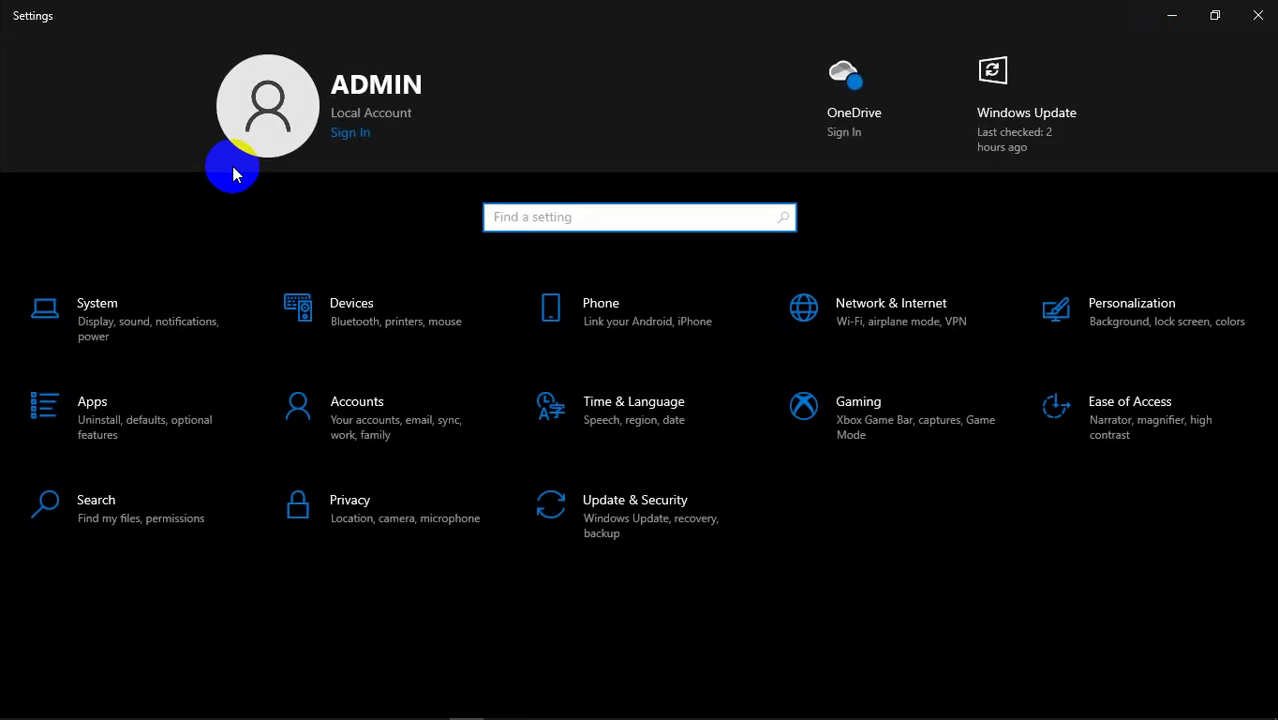
left_click(92, 322)
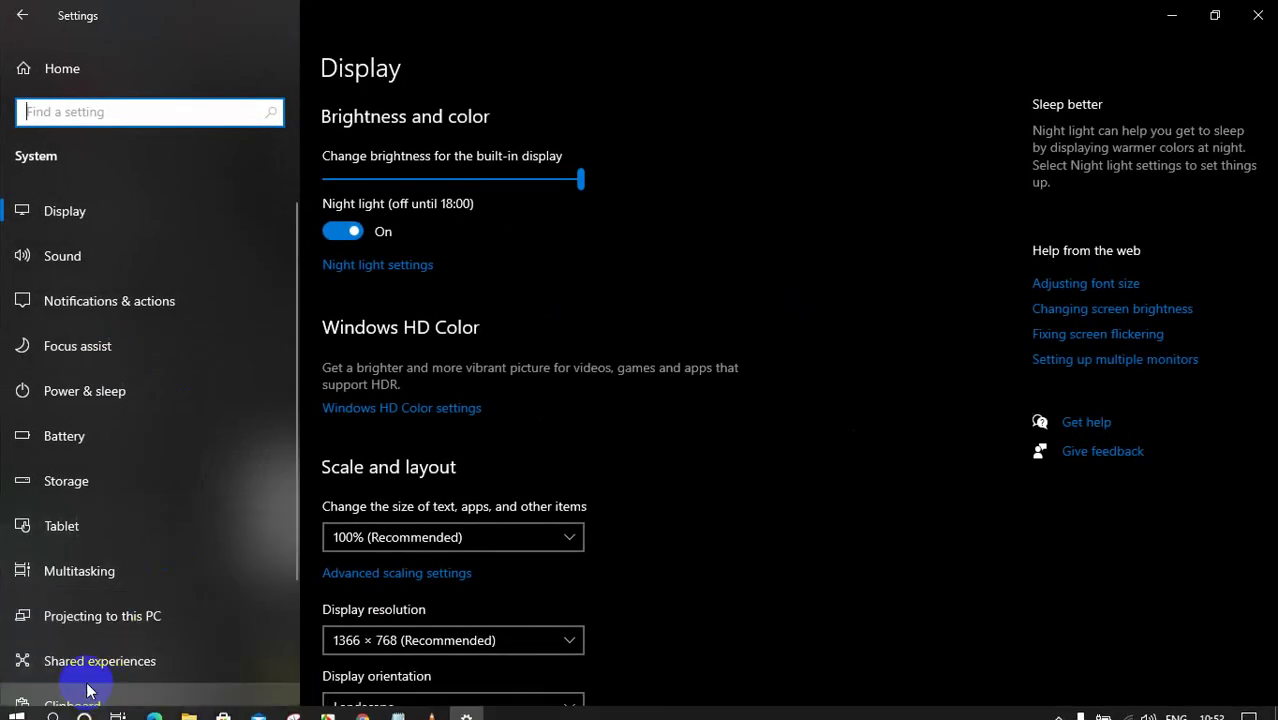
left_click(85, 700)
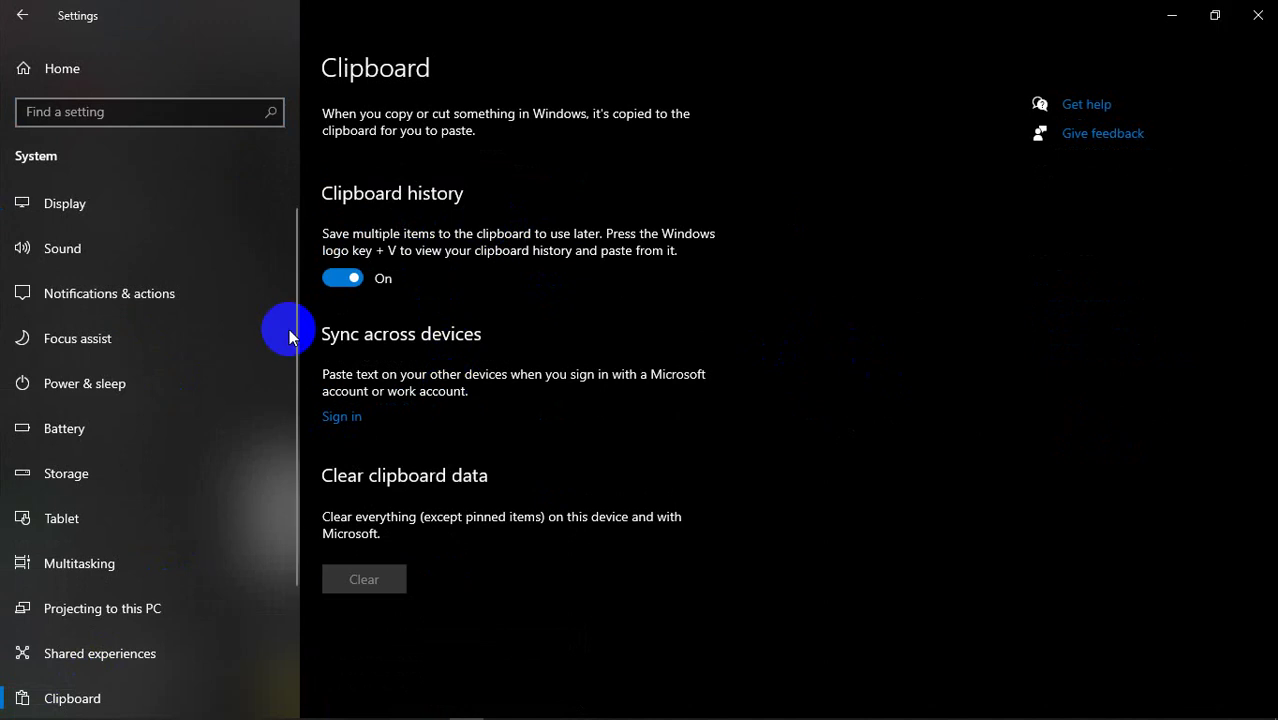
left_click(357, 428)
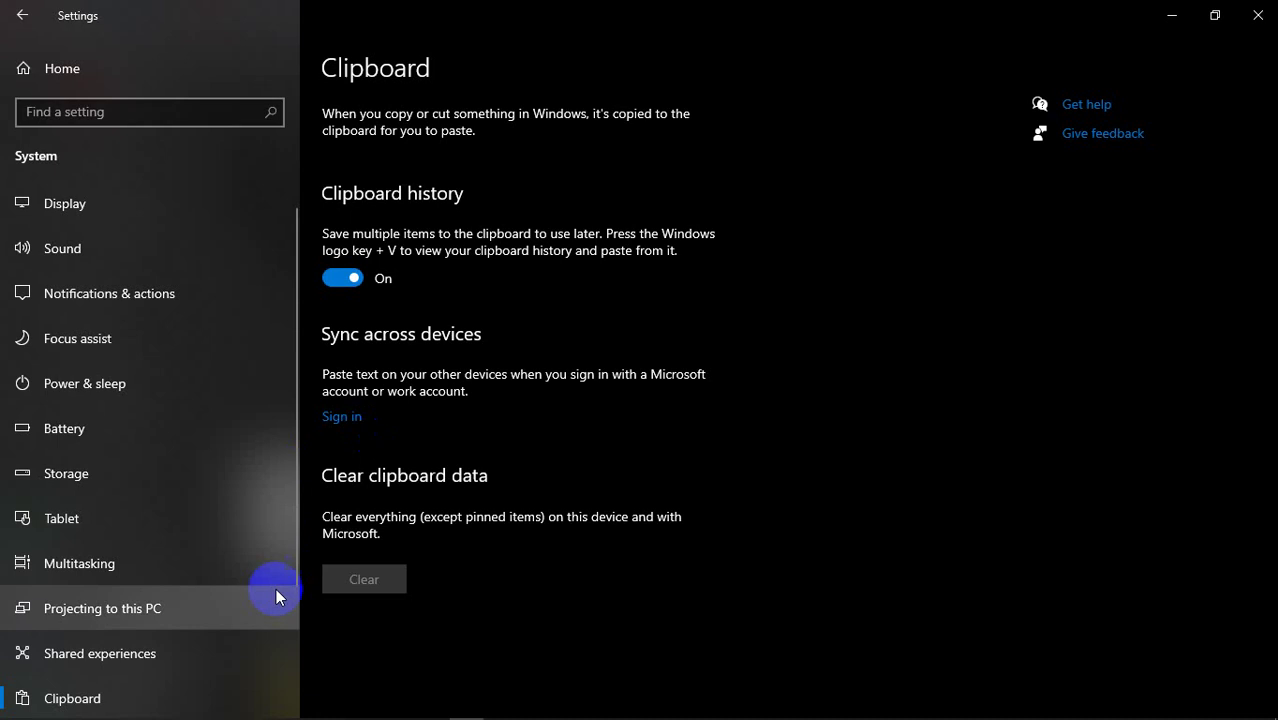
Step: In the Shared experiences settings, choose Everyone nearby as who this device can share with or receive from
left_click(192, 650)
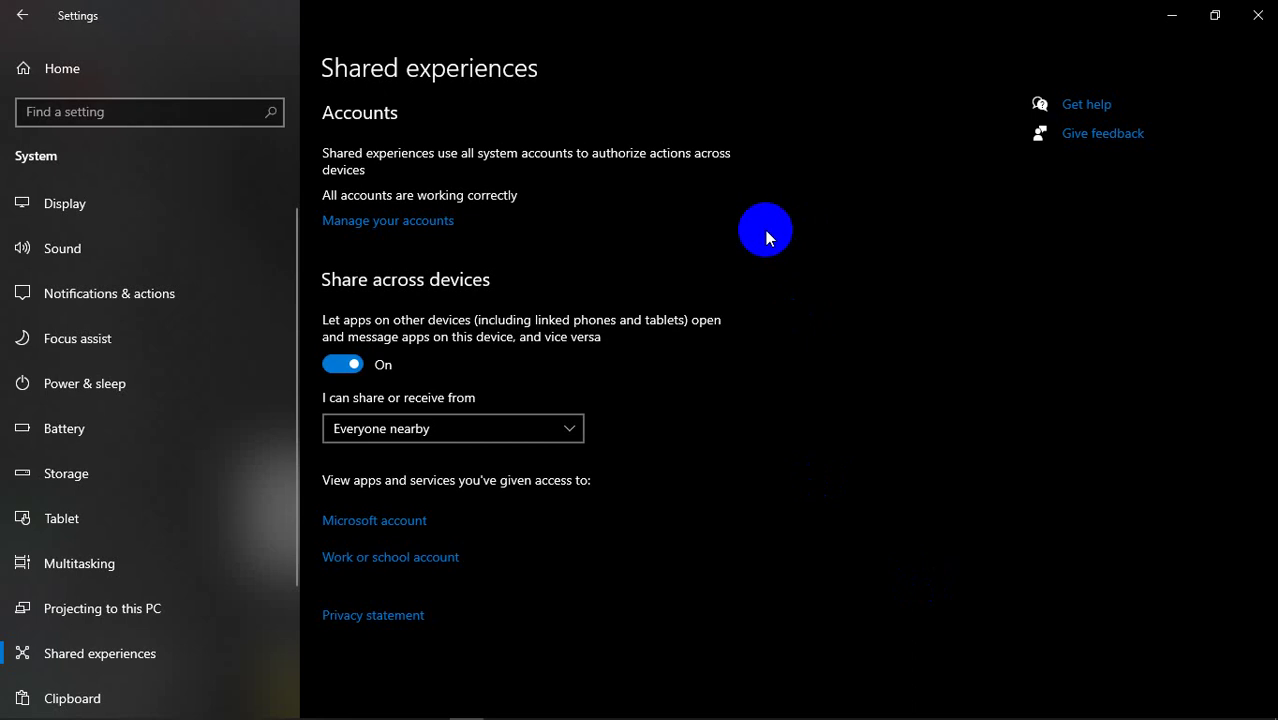
left_click(523, 436)
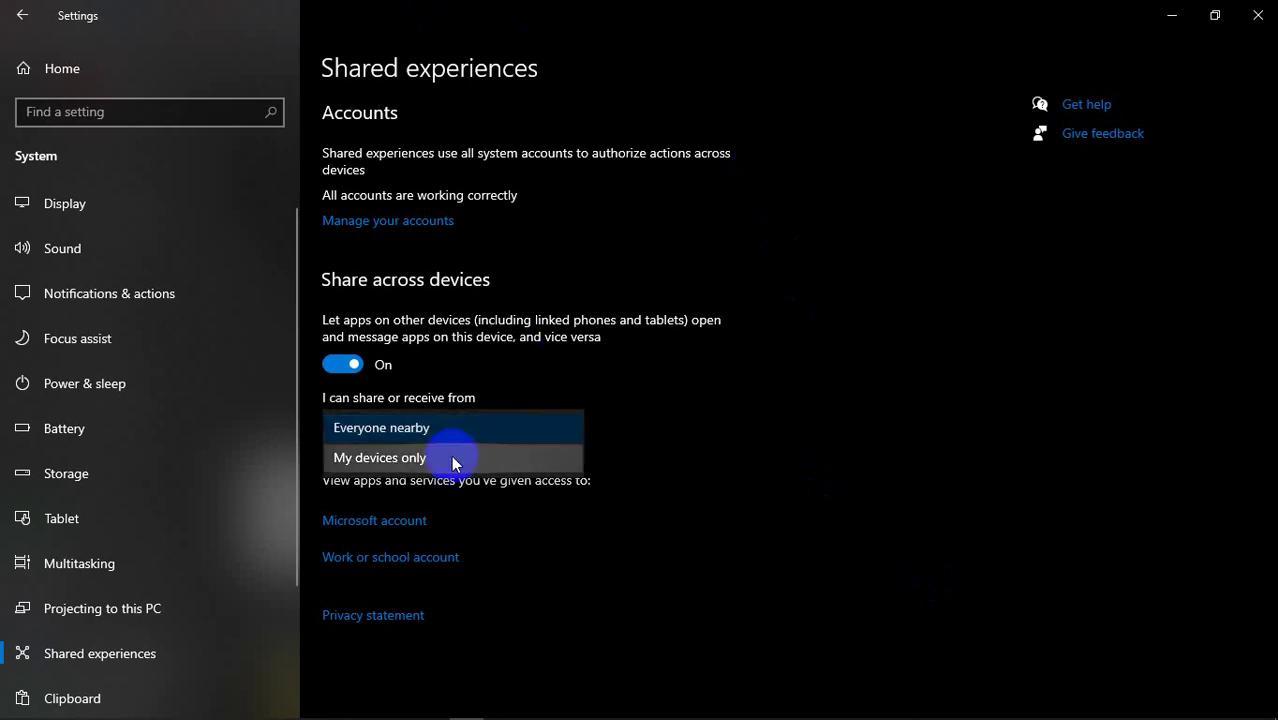
left_click(498, 431)
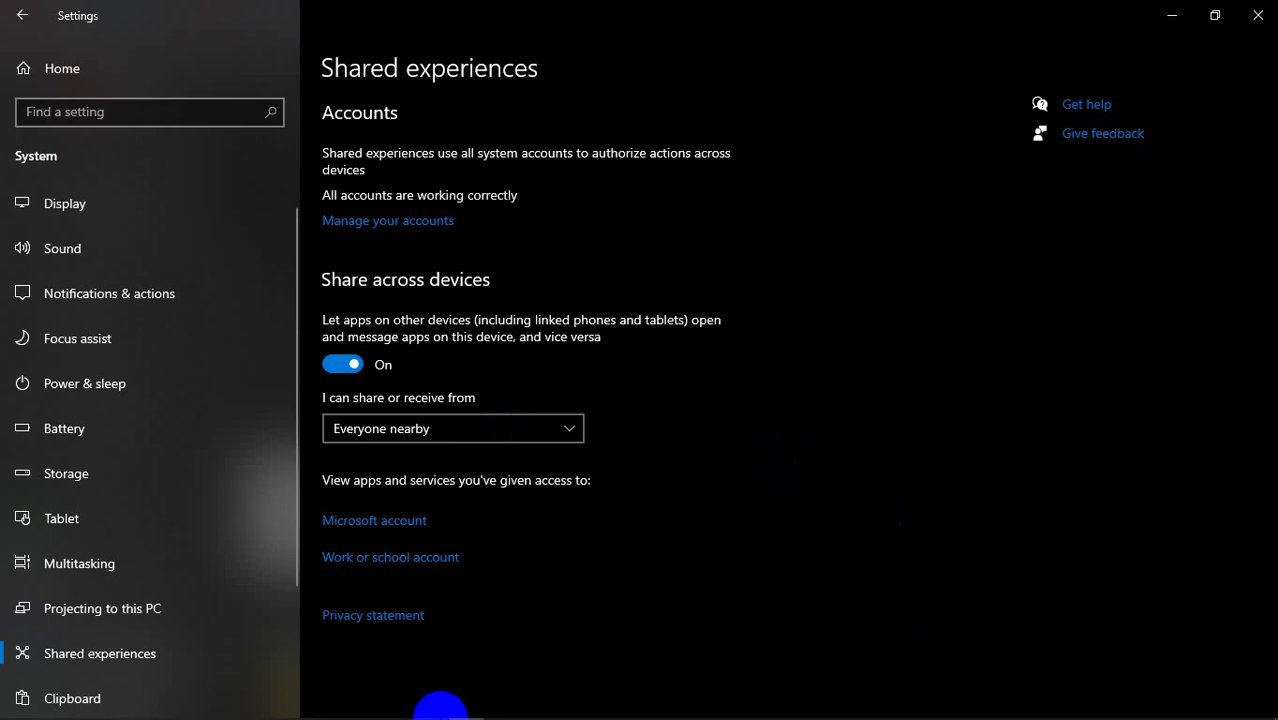
Step: Switch to the Chrome window with the PVSK channels and check the pages from PVSK EXPERIMENT back to pvsk cooking
left_click(430, 707)
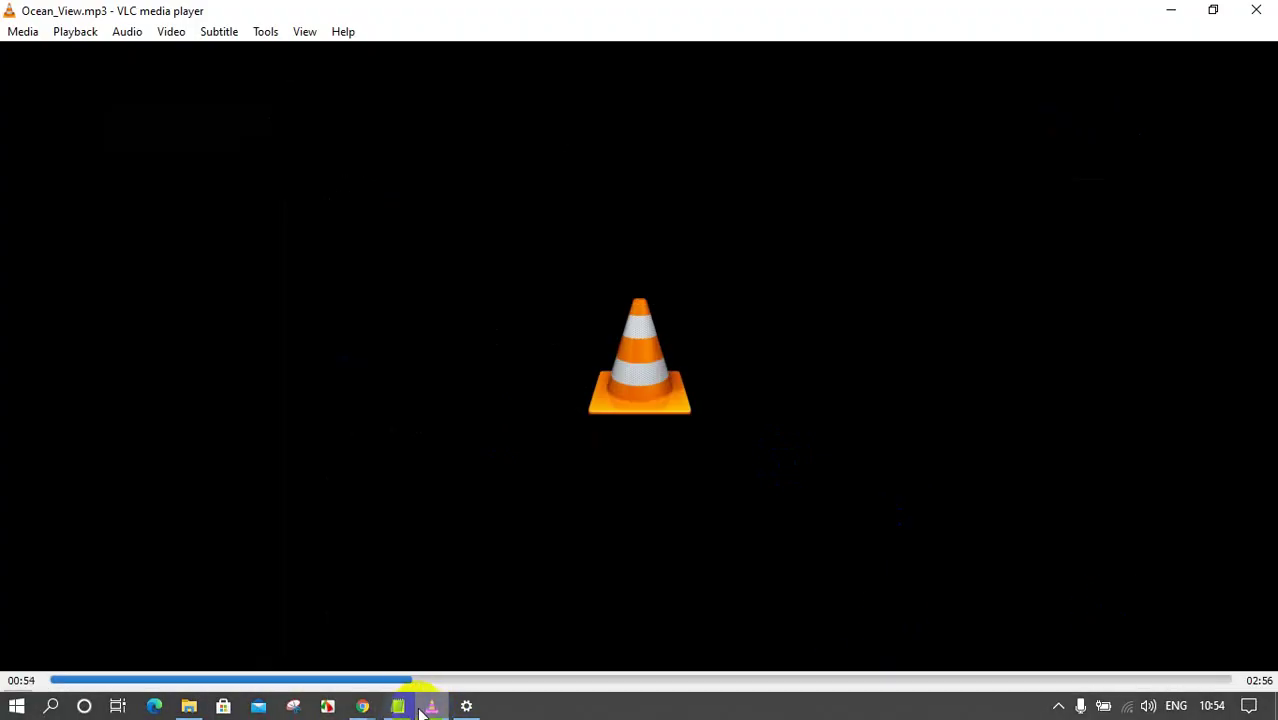
left_click(430, 707)
mouse_move(372, 710)
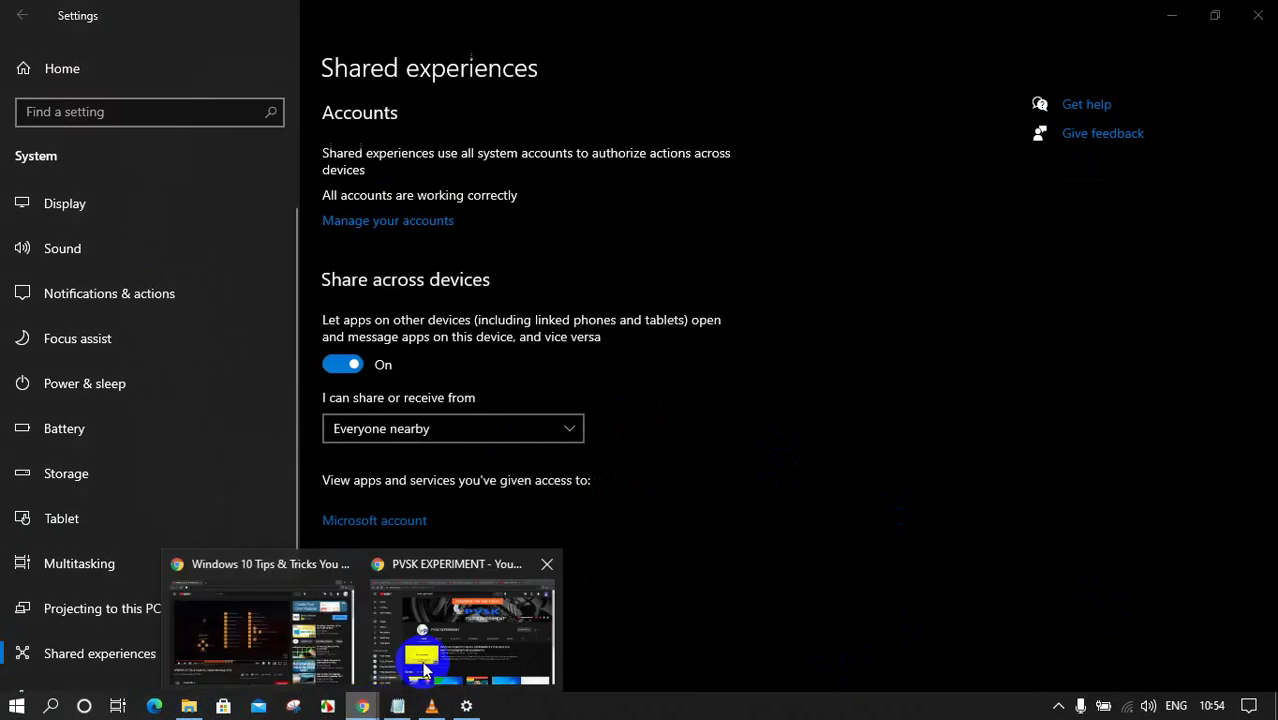
left_click(475, 622)
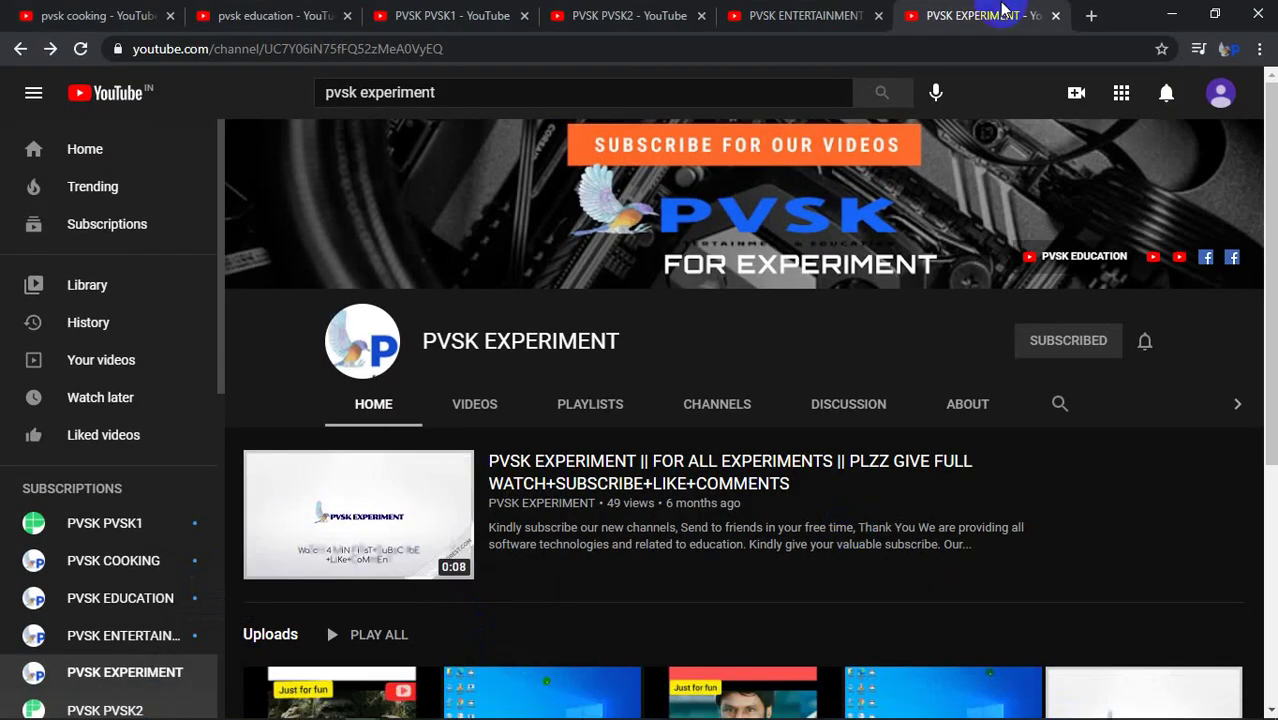
left_click(830, 15)
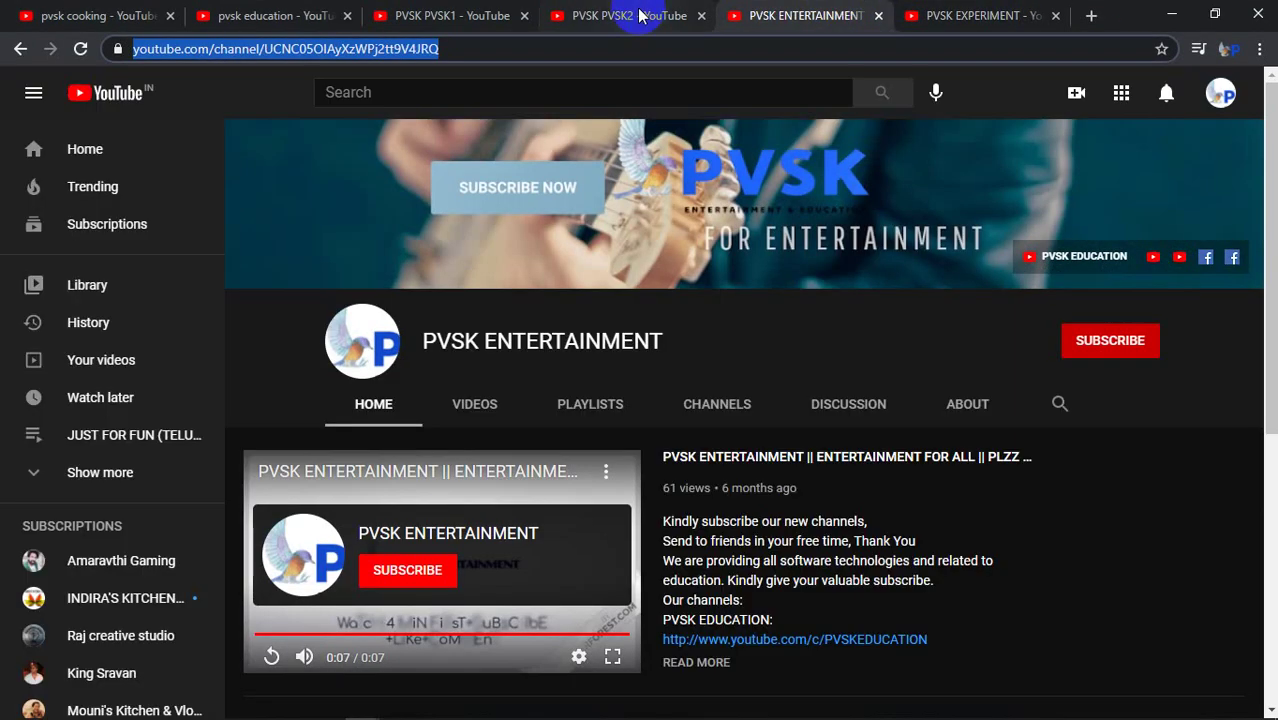
left_click(615, 17)
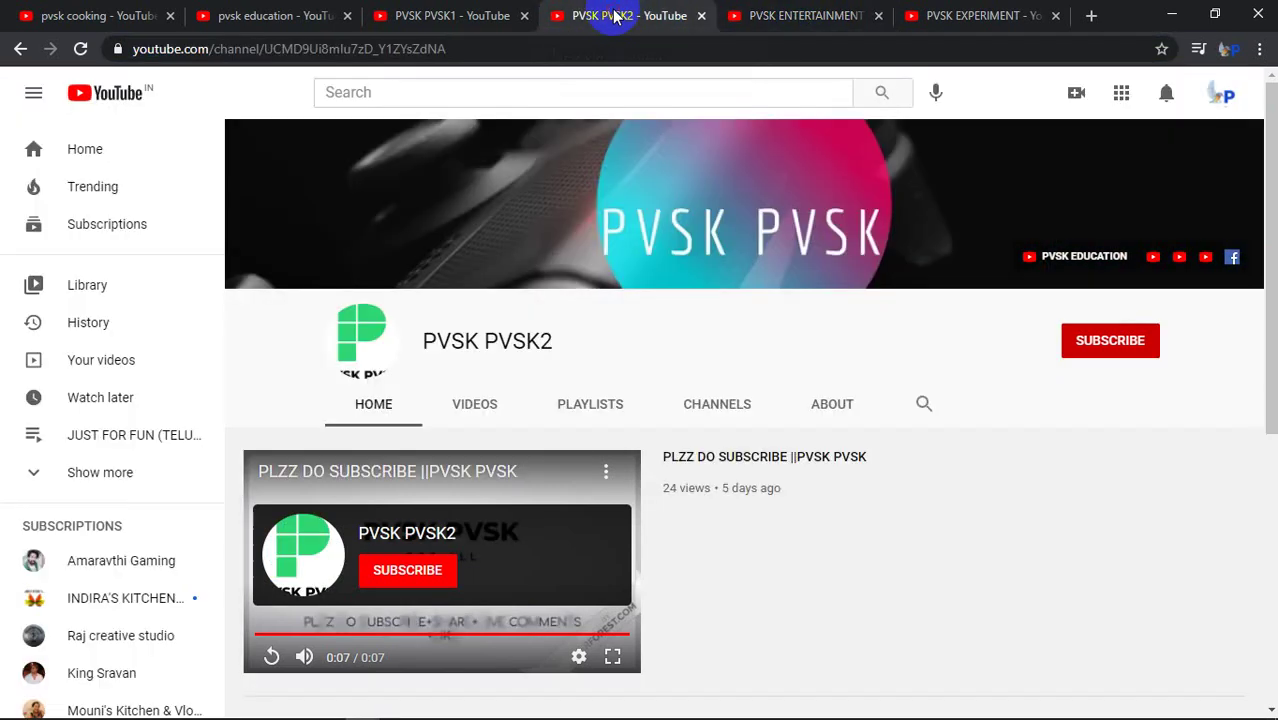
left_click(483, 12)
left_click(308, 14)
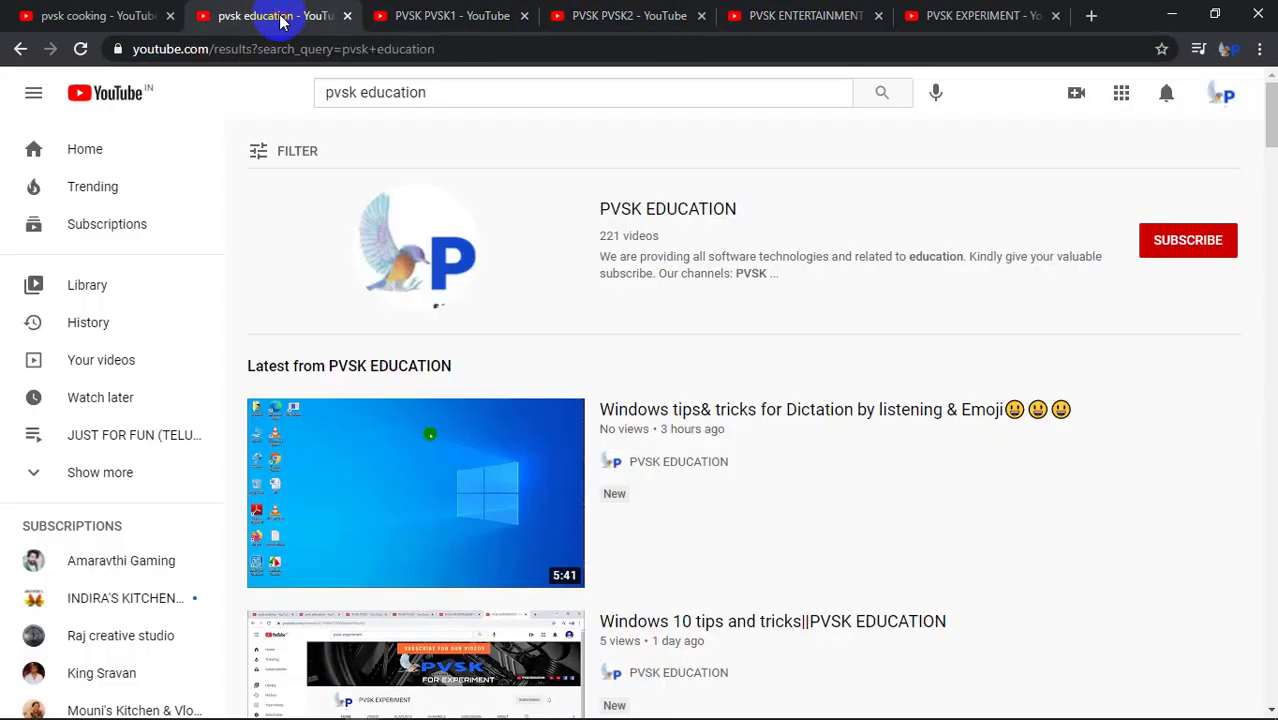
left_click(119, 20)
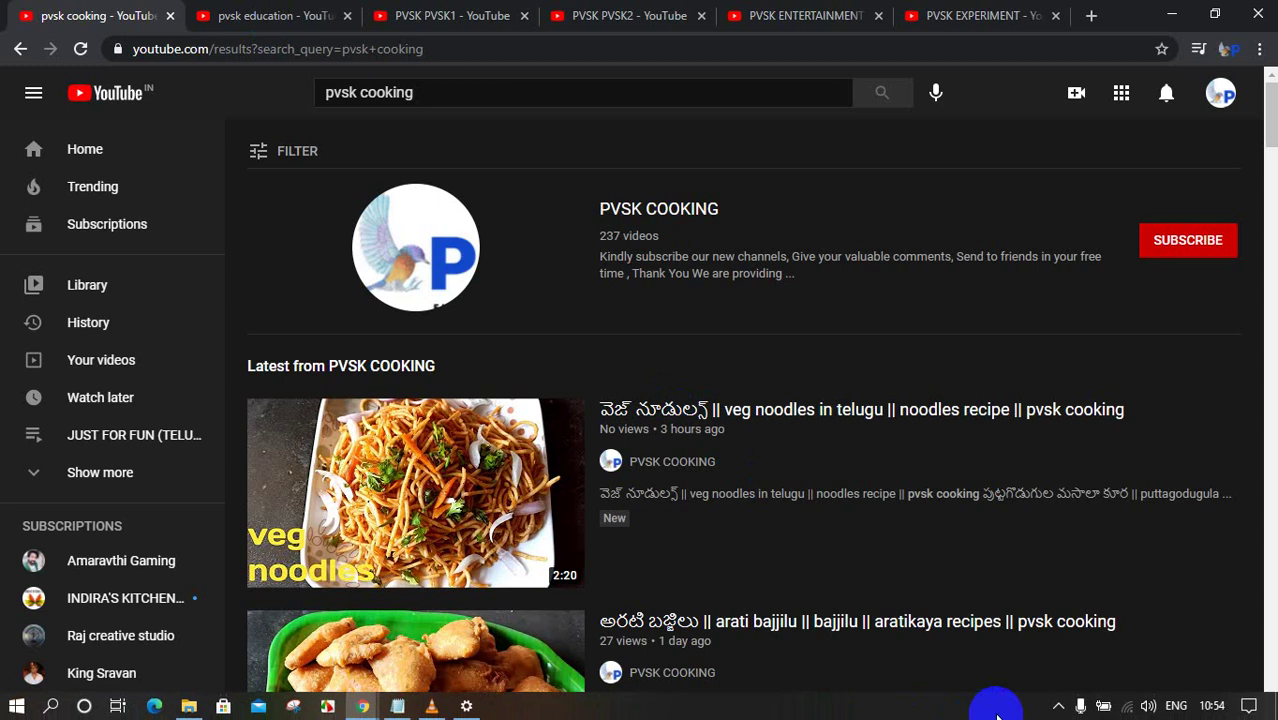
left_click(1058, 704)
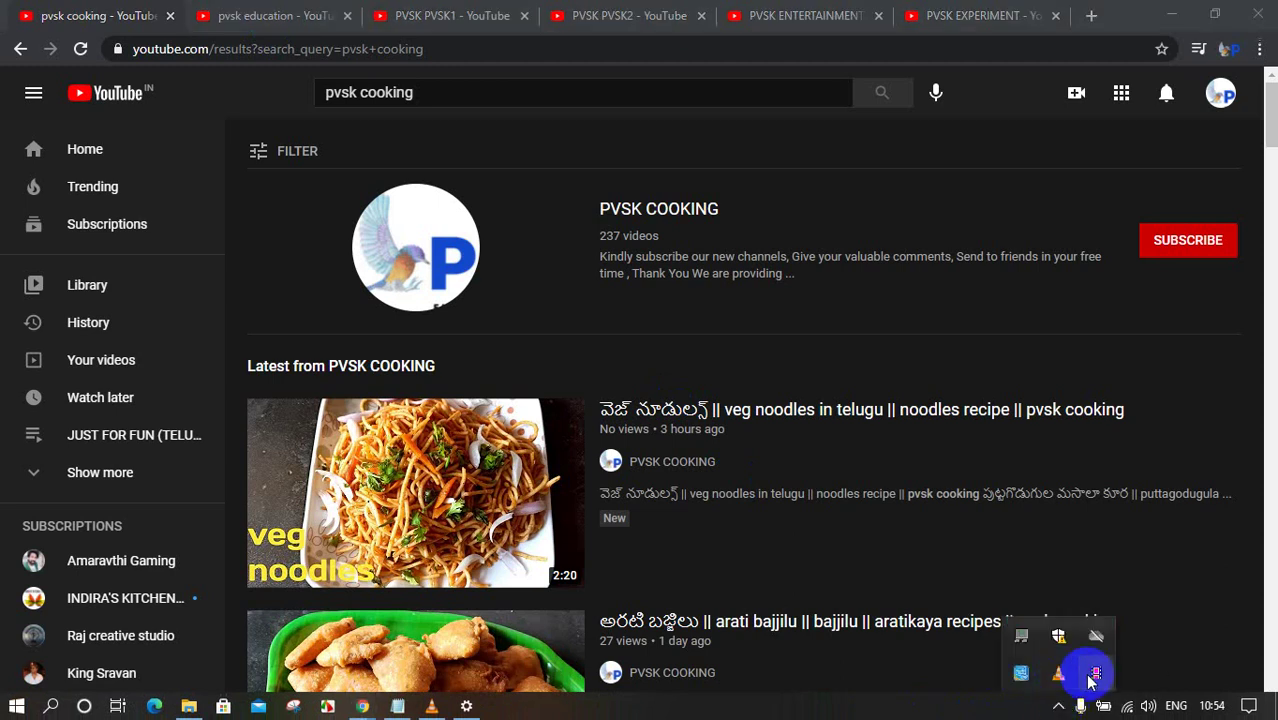